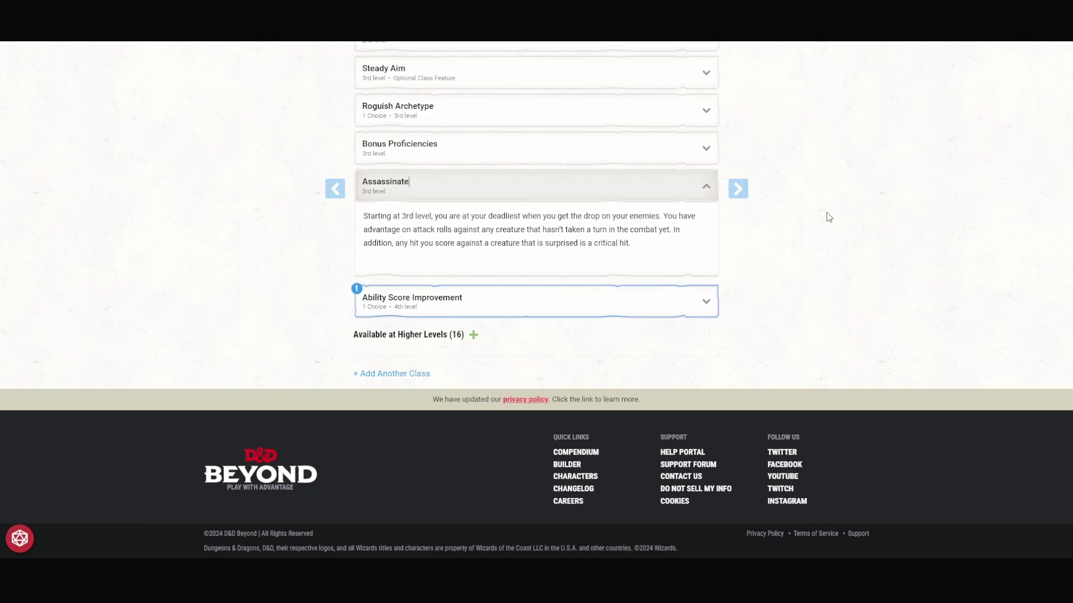
# Choose a feat for the Rogue's 4th-level Ability Score Improvement, trying Actor and then Alert.
pyautogui.click(706, 302)
pyautogui.scroll(-1, 765, 292)
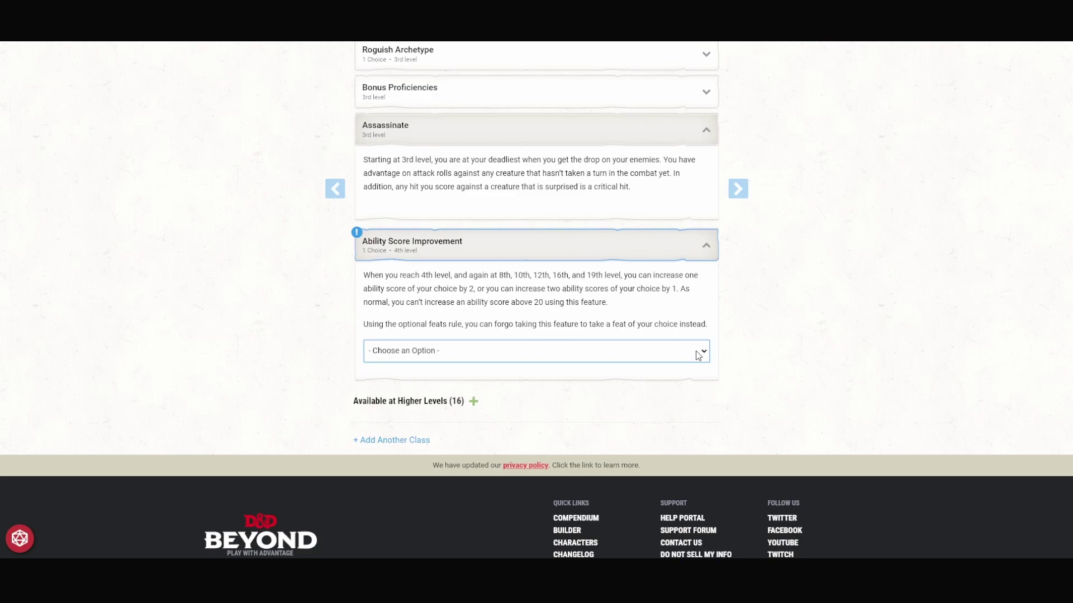
pyautogui.click(698, 356)
pyautogui.click(474, 391)
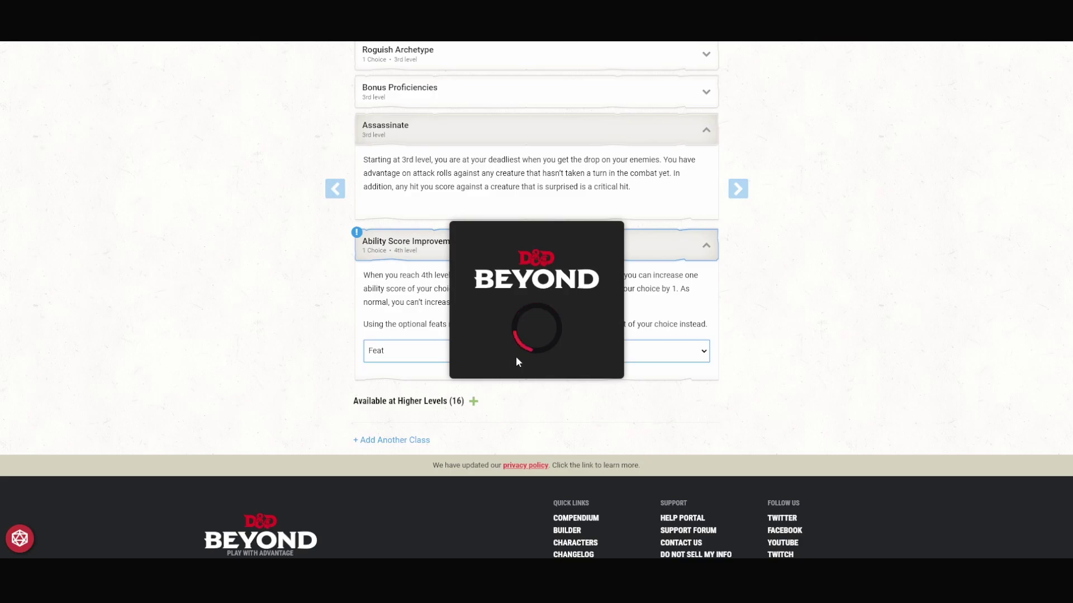
pyautogui.click(507, 376)
pyautogui.click(418, 196)
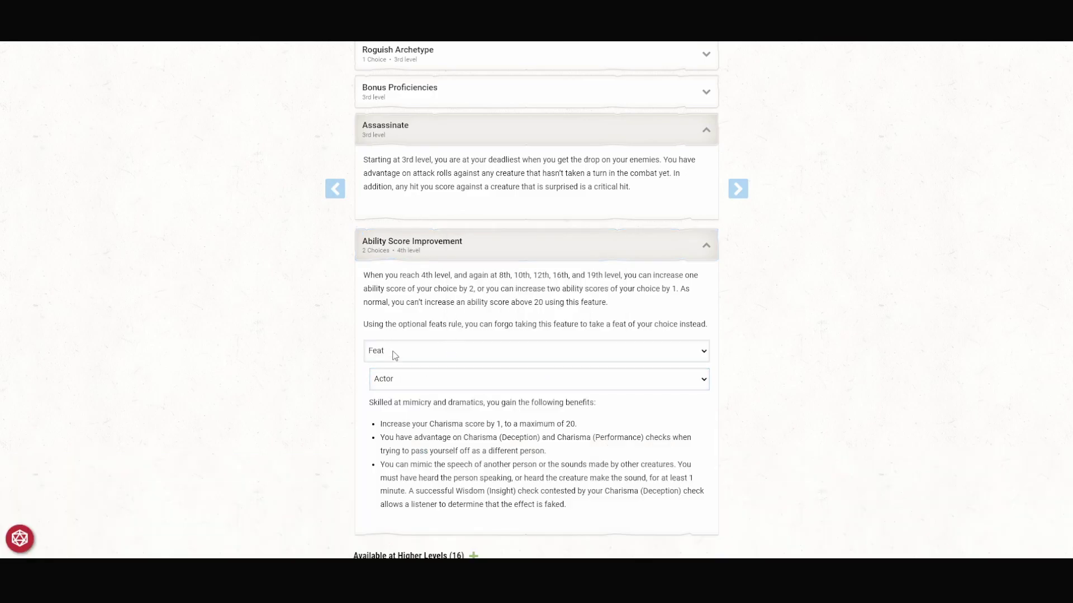
pyautogui.click(407, 378)
pyautogui.click(388, 213)
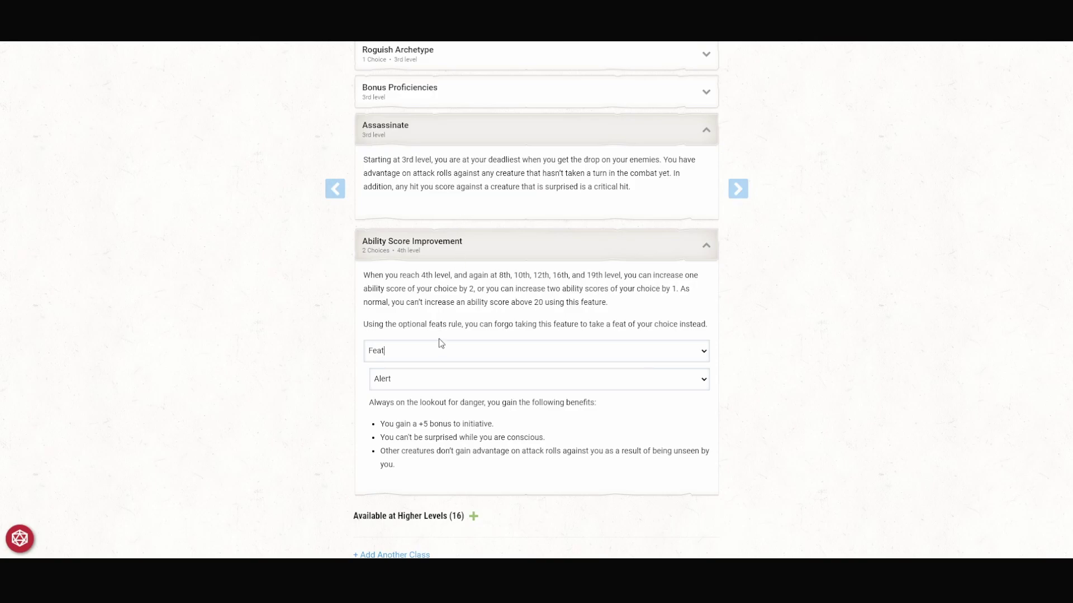
# Switch the Rogue's 4th-level choice to Ability Score Improvement and pick the ability scores to increase.
pyautogui.click(456, 356)
pyautogui.click(450, 378)
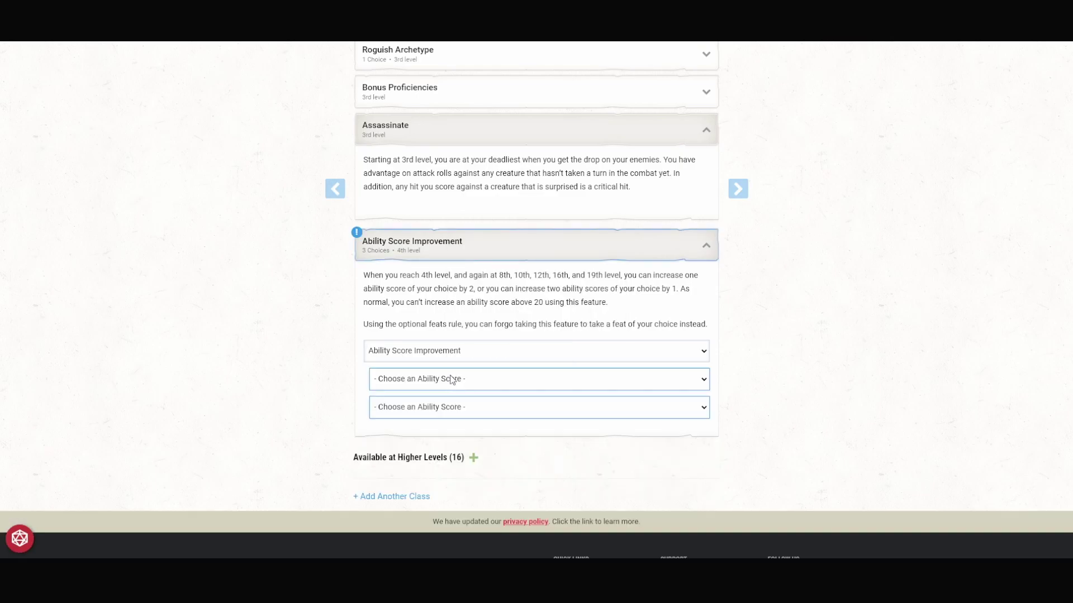
pyautogui.click(418, 434)
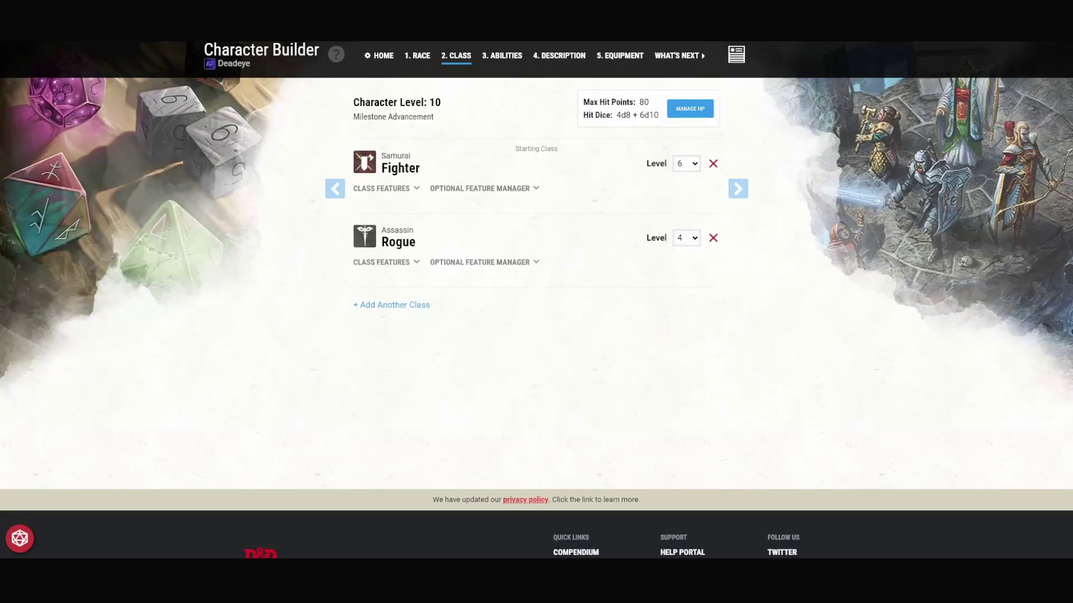
# Raise the Fighter to level 8 and review its Elegant Courtier and Bonus Proficiency class features.
pyautogui.click(691, 186)
pyautogui.click(415, 188)
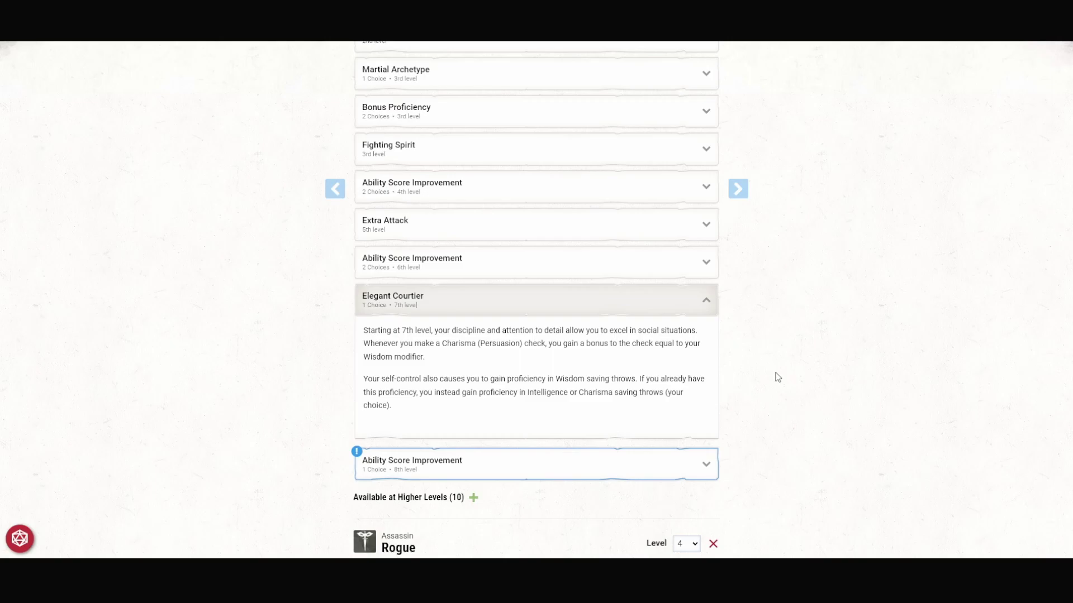
pyautogui.click(491, 121)
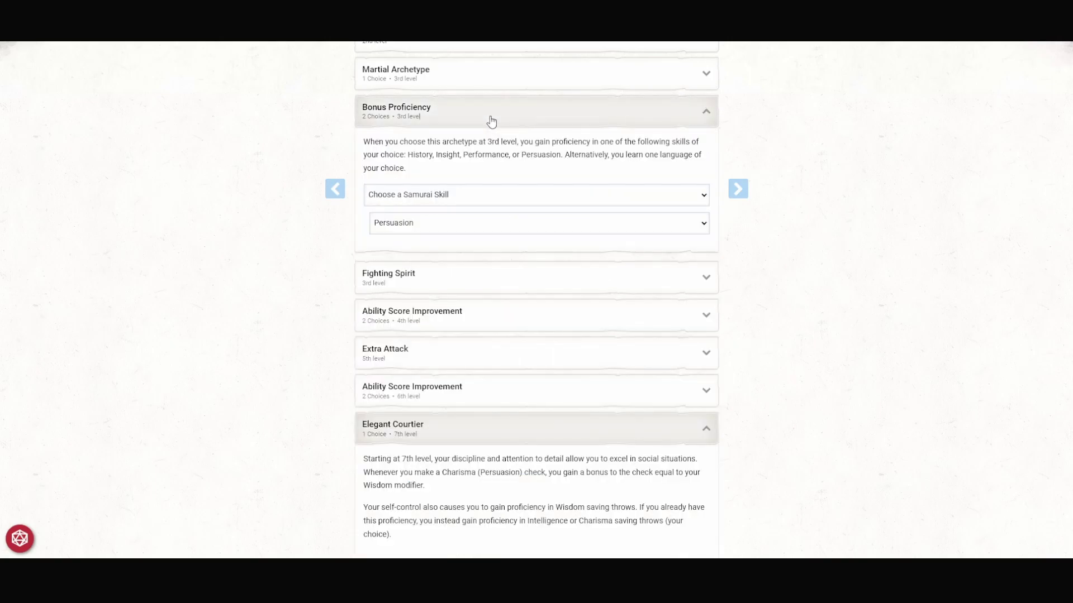
pyautogui.click(491, 122)
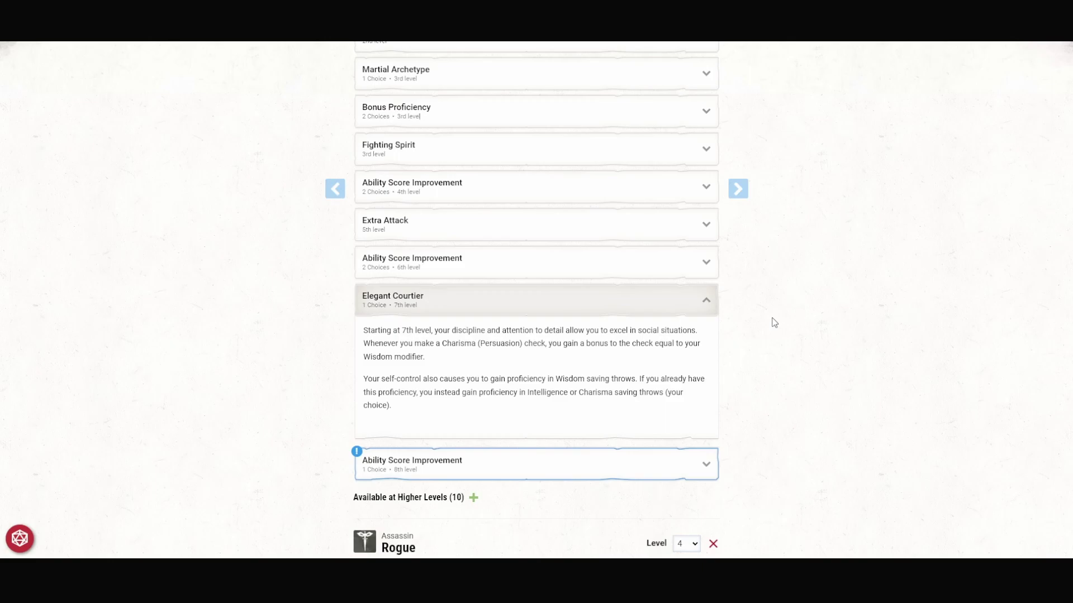
# Take the Alert feat for the Fighter's 8th-level Ability Score Improvement.
pyautogui.scroll(-1, 726, 363)
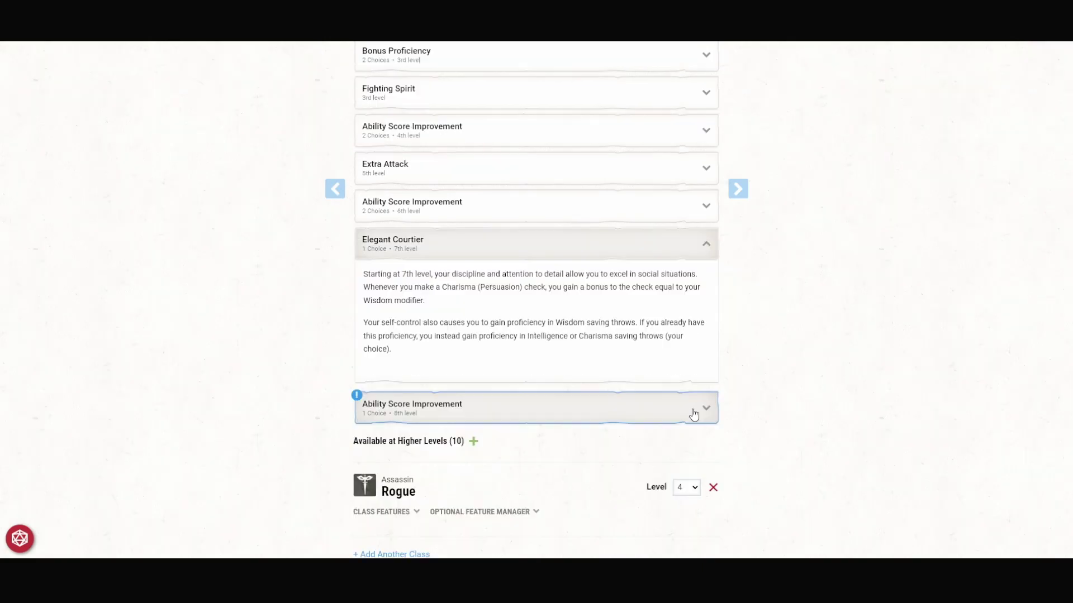
pyautogui.click(692, 413)
pyautogui.scroll(-2, 691, 411)
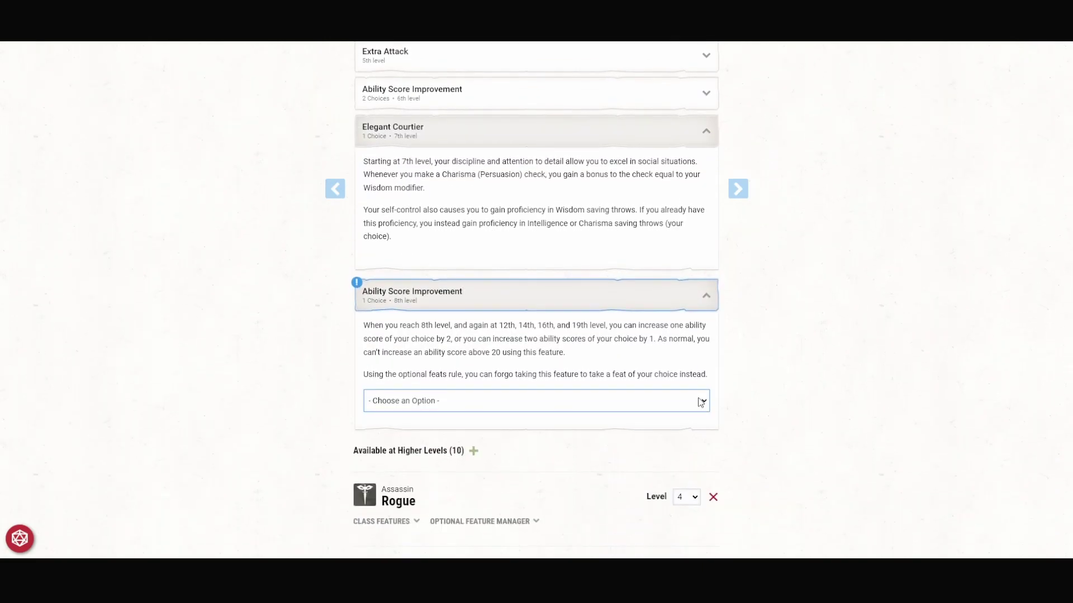
pyautogui.click(634, 438)
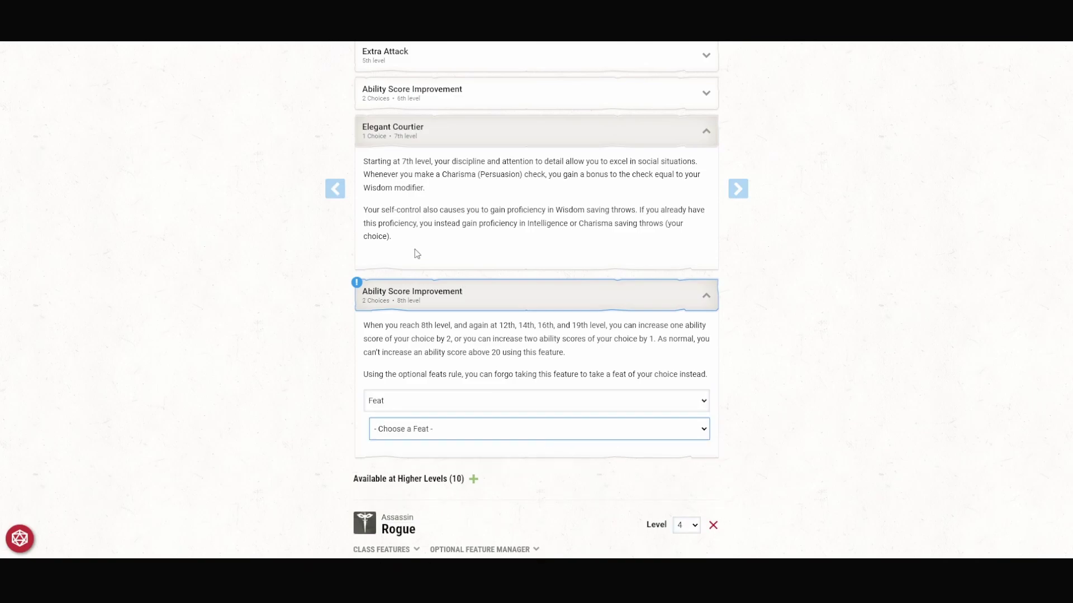
pyautogui.press('Down')
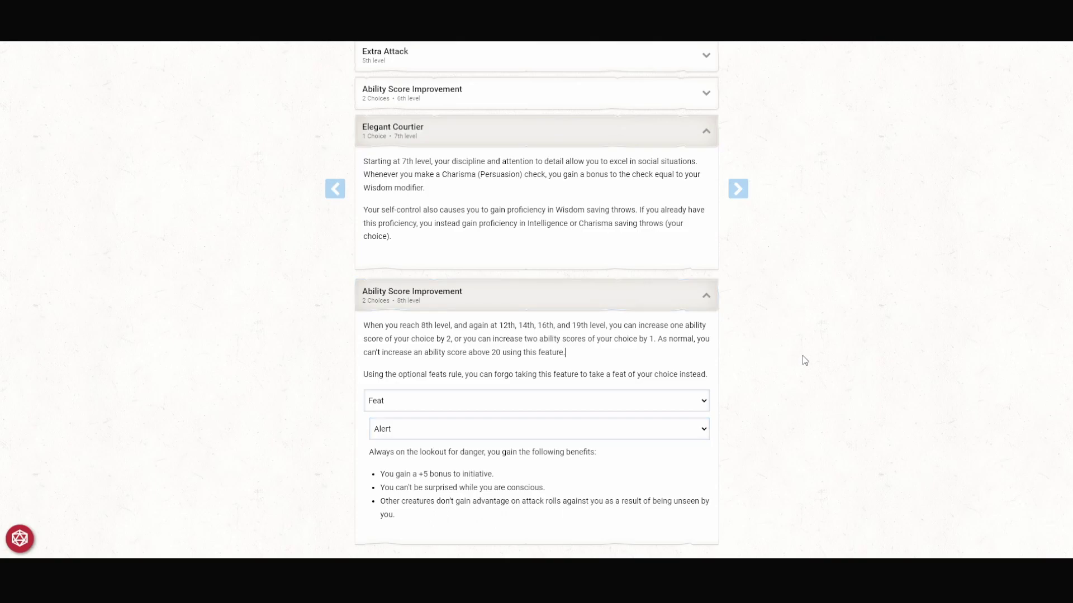
# Raise the Fighter class to level 12.
pyautogui.scroll(-1, 713, 309)
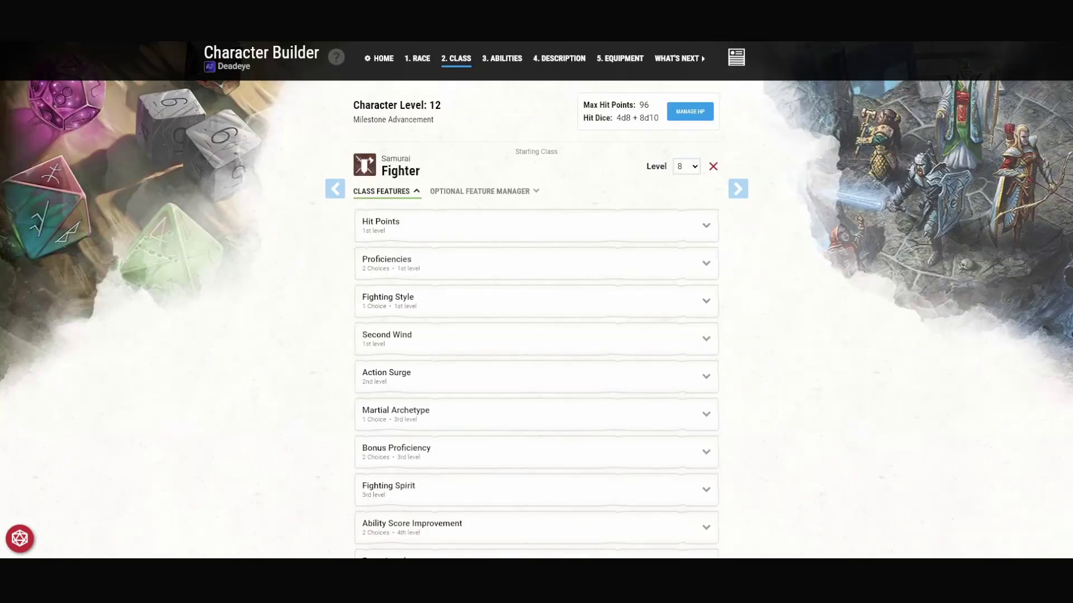
pyautogui.click(693, 169)
pyautogui.click(685, 306)
pyautogui.scroll(-7, 870, 322)
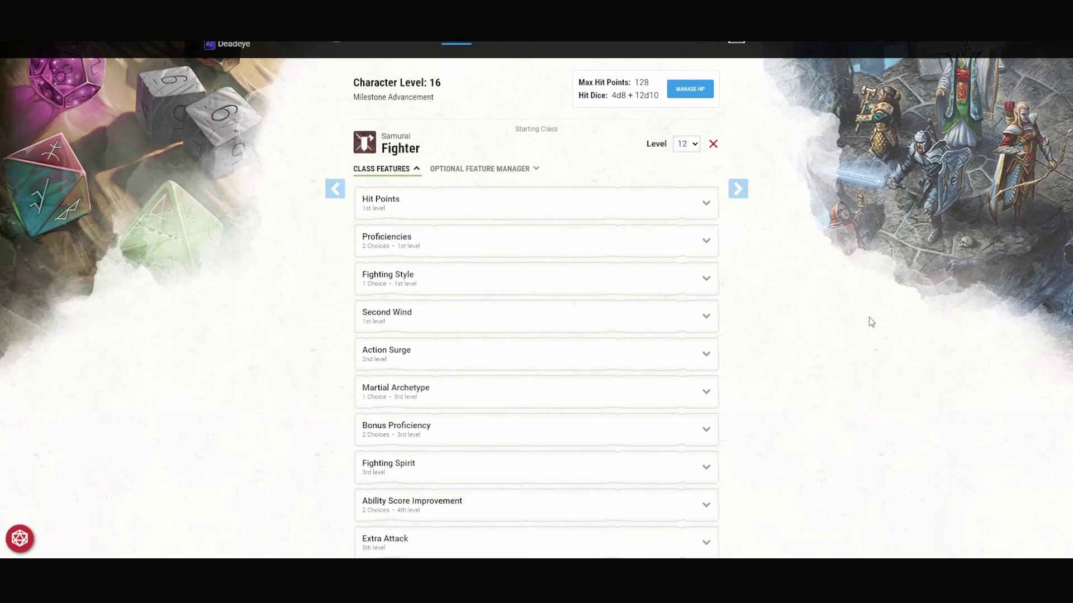
# Read the Fighter's Indomitable, Tireless Spirit and 11th-level Extra Attack features.
pyautogui.scroll(-2, 869, 324)
pyautogui.click(596, 218)
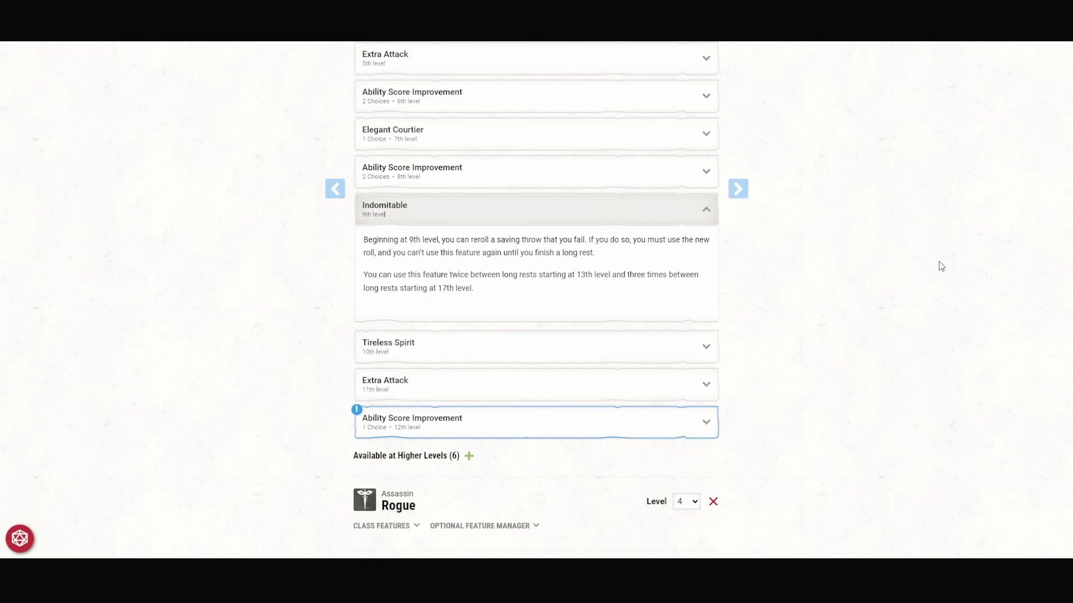
pyautogui.scroll(-2, 754, 327)
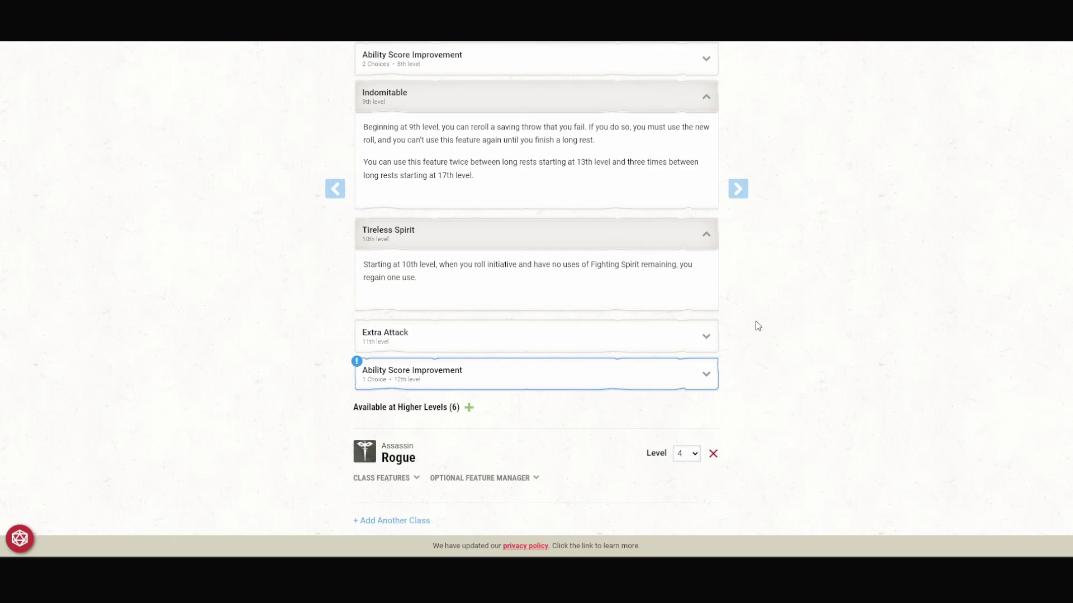
pyautogui.scroll(-2, 755, 321)
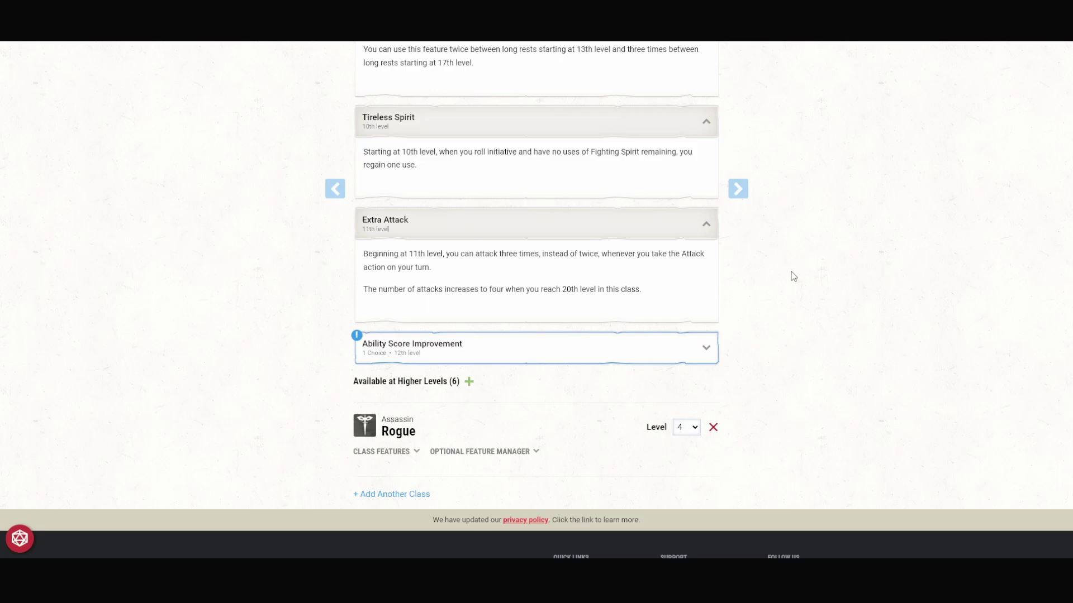
pyautogui.press('space')
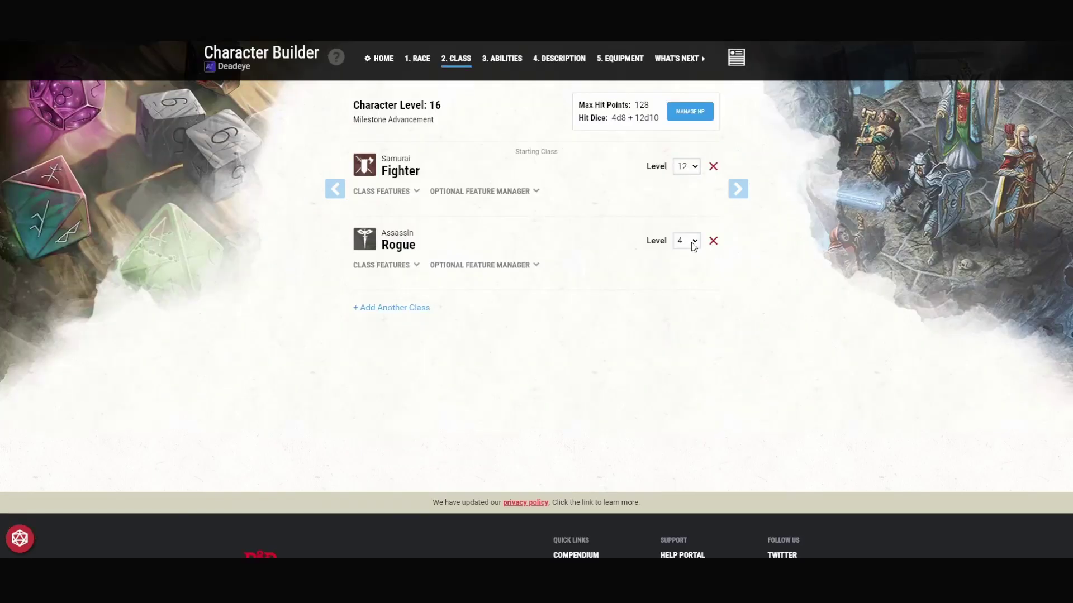
# Raise the Rogue to level 8 and expand the Uncanny Dodge entry in its class features.
pyautogui.click(692, 242)
pyautogui.click(680, 328)
pyautogui.click(409, 265)
pyautogui.scroll(-8, 434, 302)
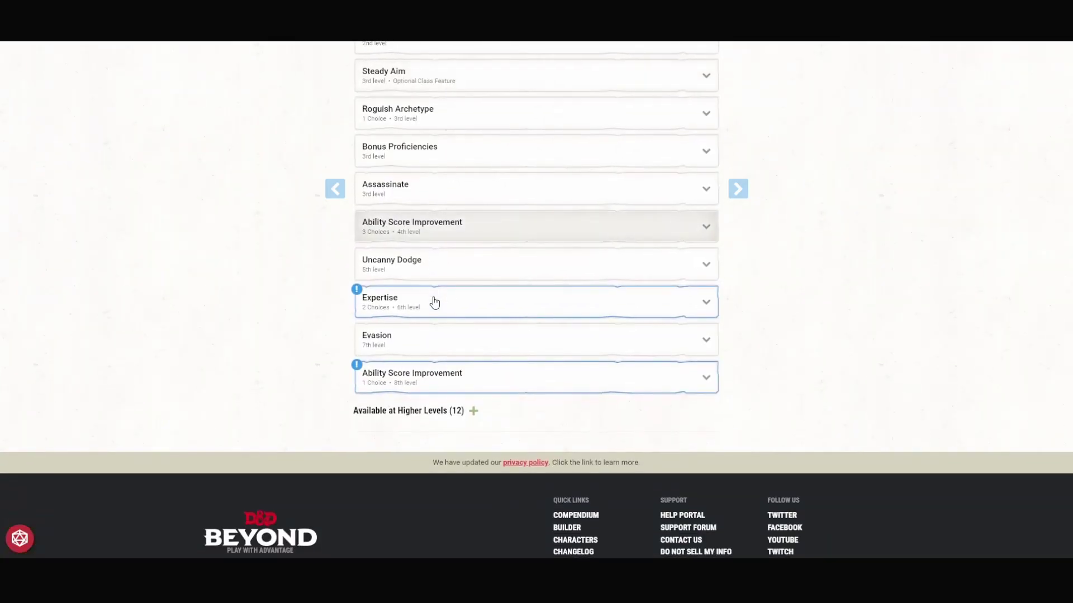
pyautogui.click(451, 259)
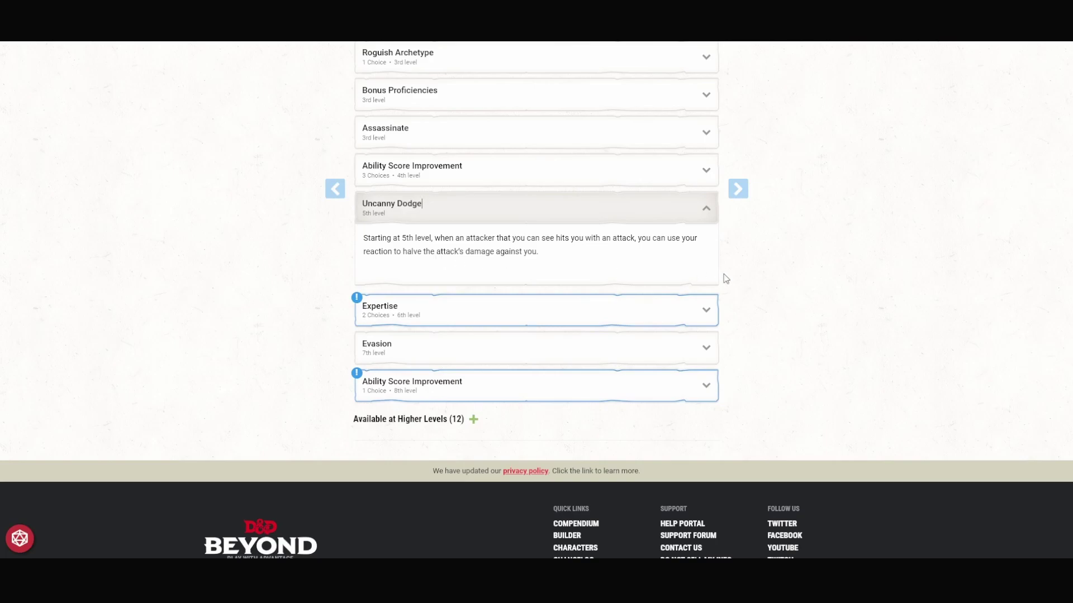
# Set the Rogue's 6th-level Expertise choices to Athletics and Thieves' Tools.
pyautogui.click(575, 311)
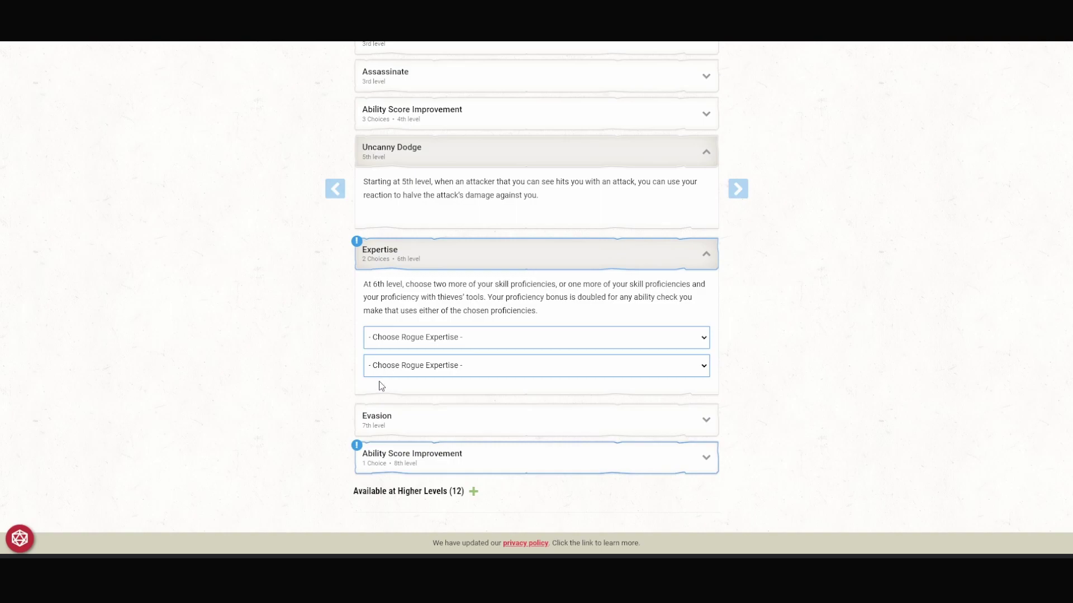
pyautogui.press('Down')
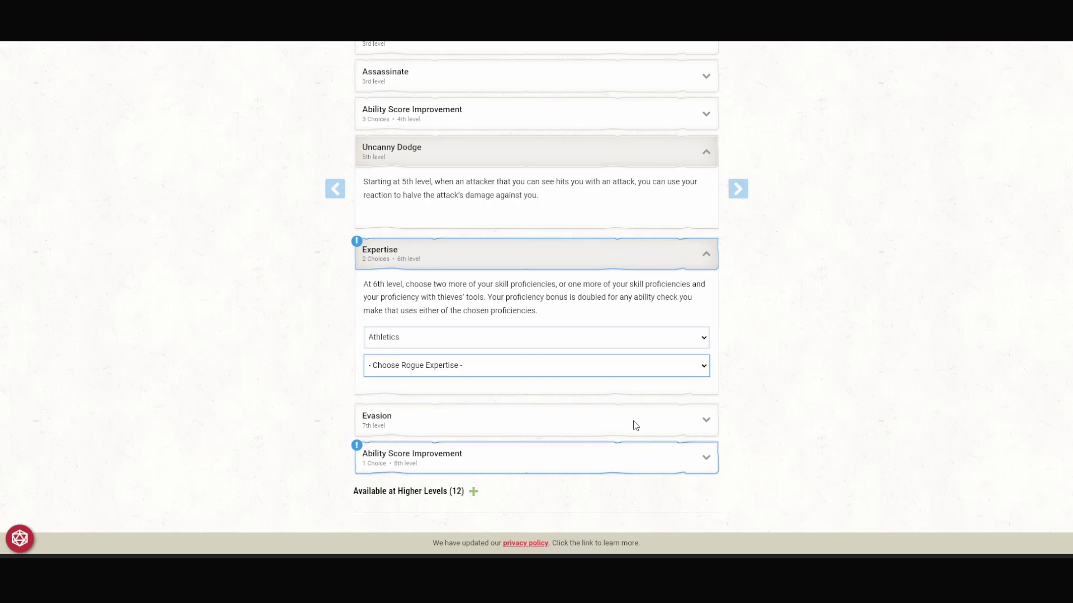
pyautogui.click(618, 439)
# Read the Rogue's Evasion feature and open the 8th-level Ability Score Improvement choice.
pyautogui.scroll(-3, 615, 335)
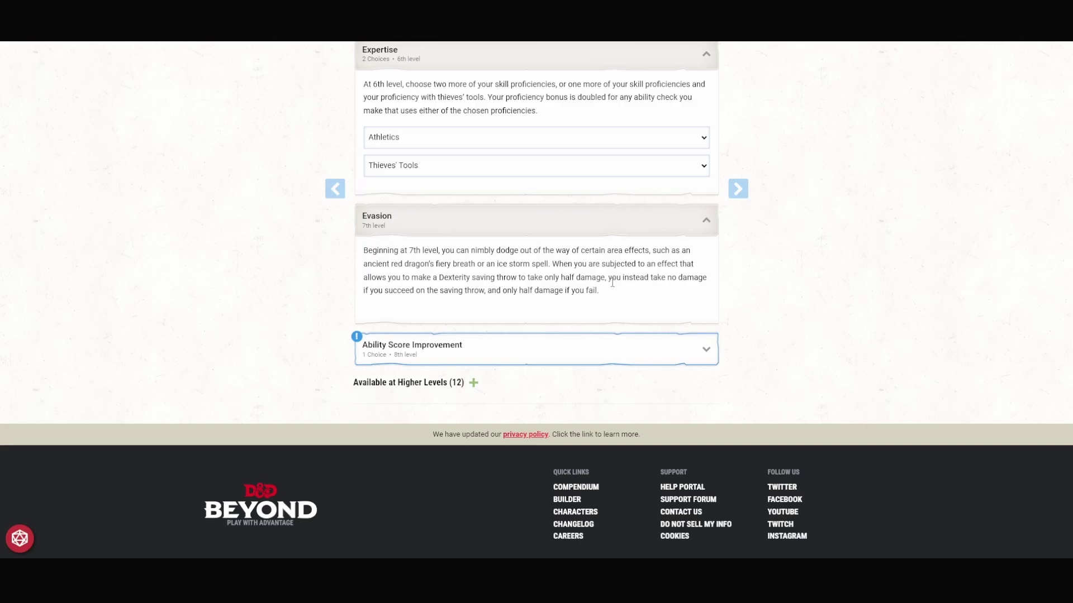
pyautogui.scroll(-2, 776, 289)
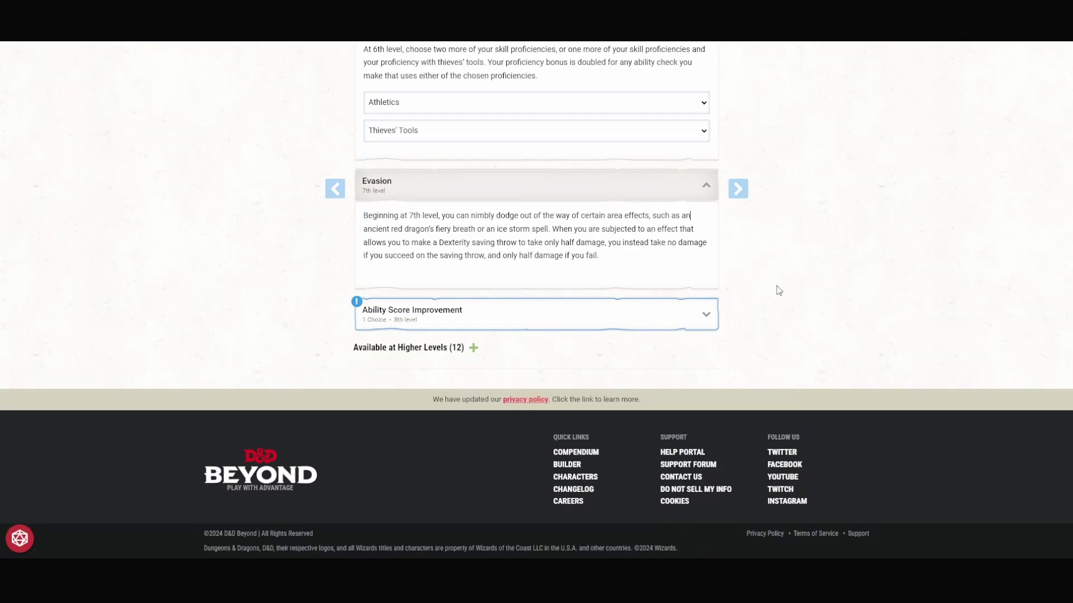
pyautogui.click(709, 317)
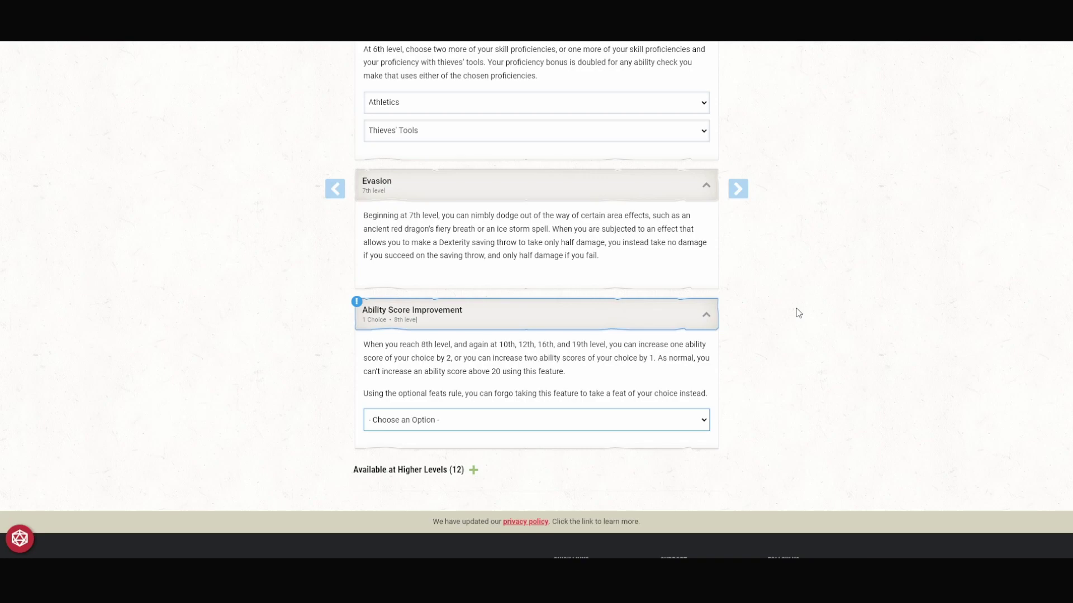